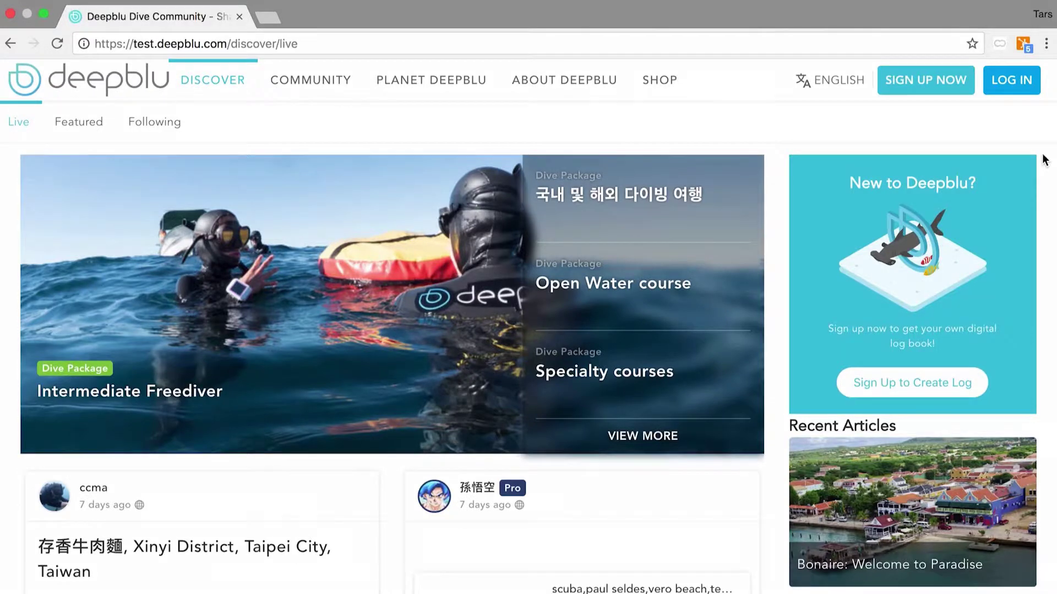
# Step: Log in with the saved credentials and open the Marine House Seasir business profile
pyautogui.click(1013, 83)
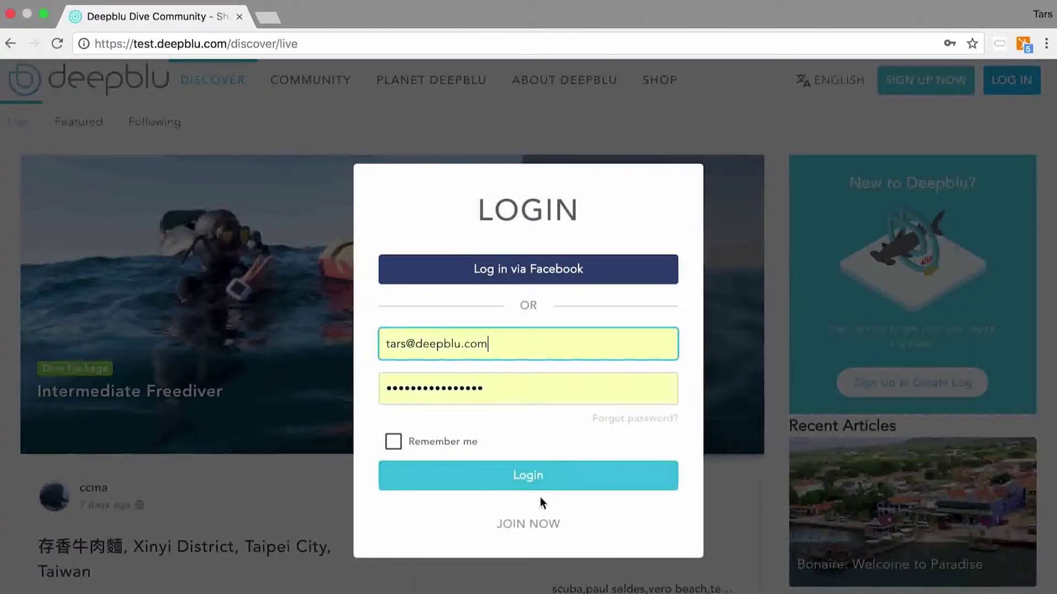
pyautogui.click(572, 479)
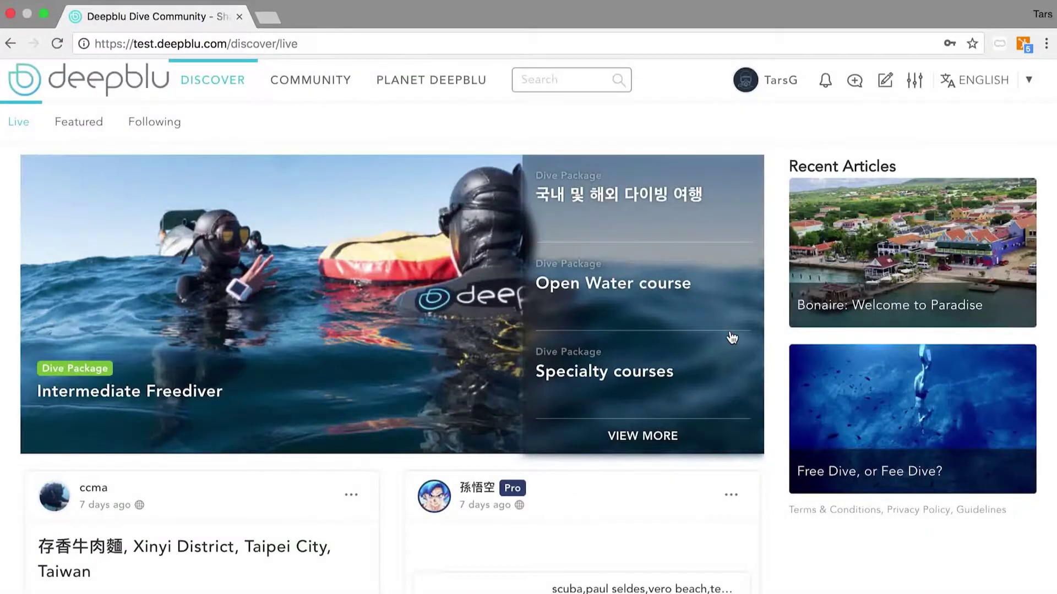
pyautogui.click(1028, 81)
pyautogui.click(975, 117)
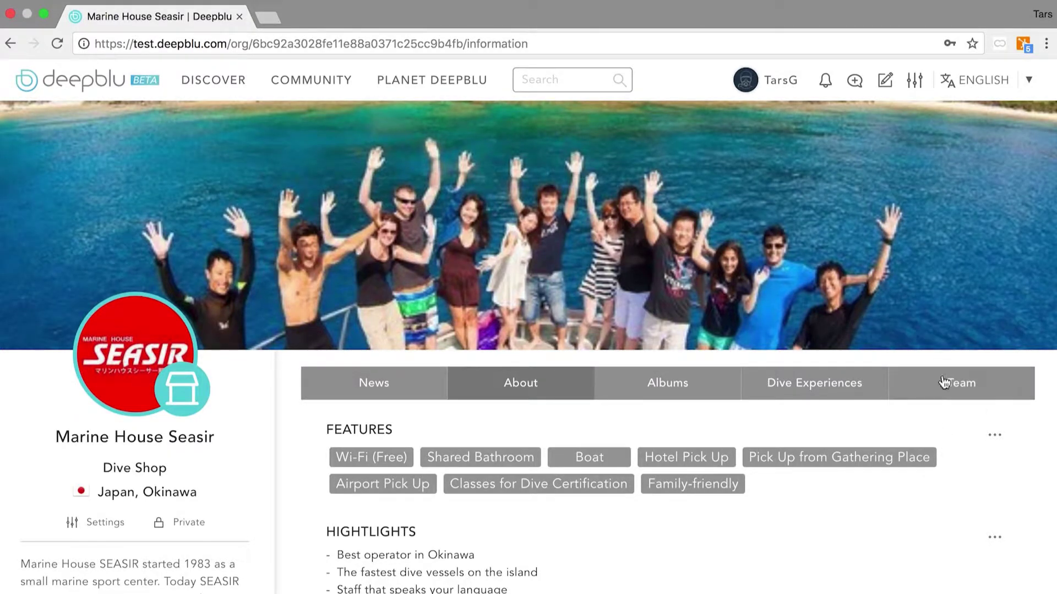
# Step: Go to the Marine House Seasir team page and bring up the Our Staff options
pyautogui.click(939, 394)
pyautogui.click(101, 526)
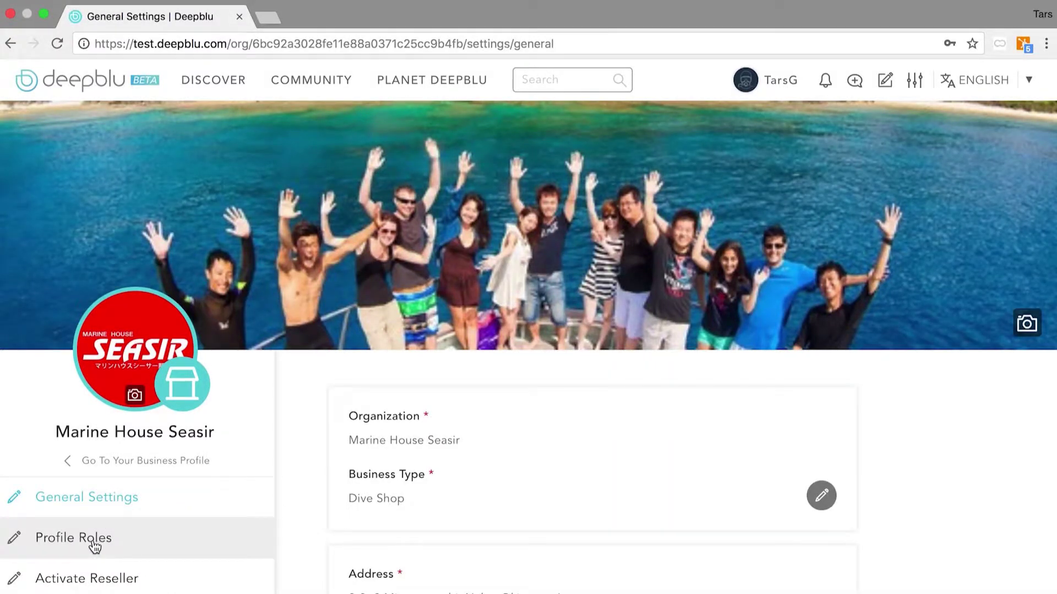
pyautogui.click(115, 434)
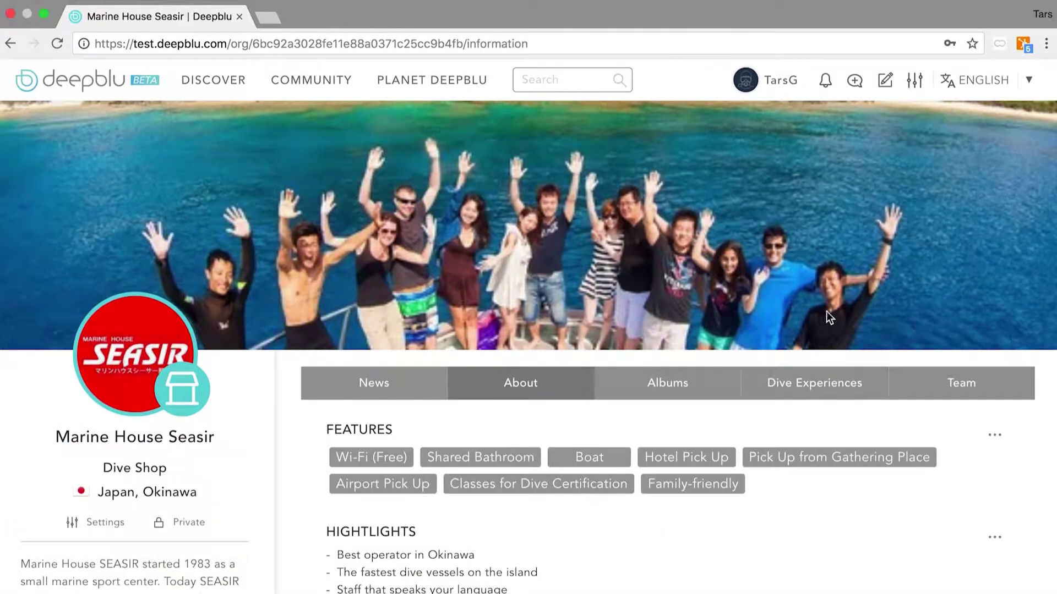
pyautogui.click(970, 389)
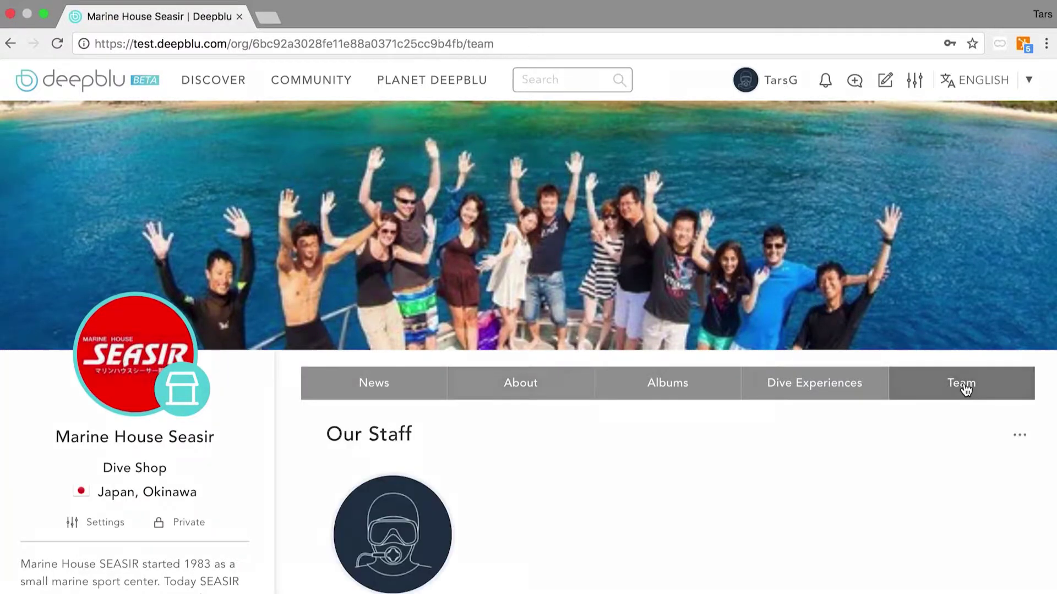
pyautogui.scroll(-2, 679, 493)
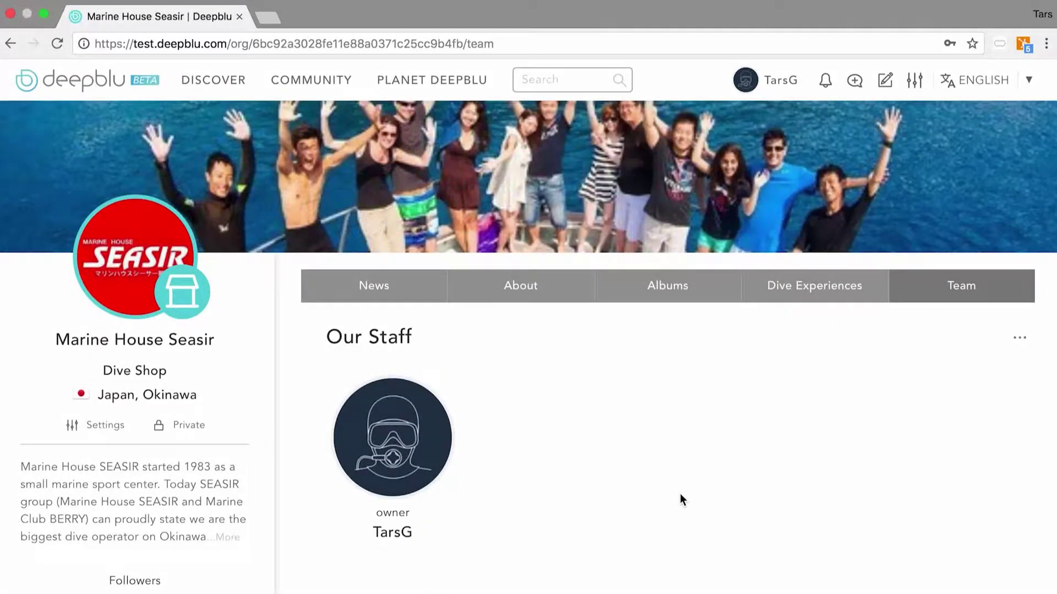
pyautogui.click(1018, 337)
# Step: Edit Our Staff to view the owner, empty Administrators and empty Members sections
pyautogui.click(979, 360)
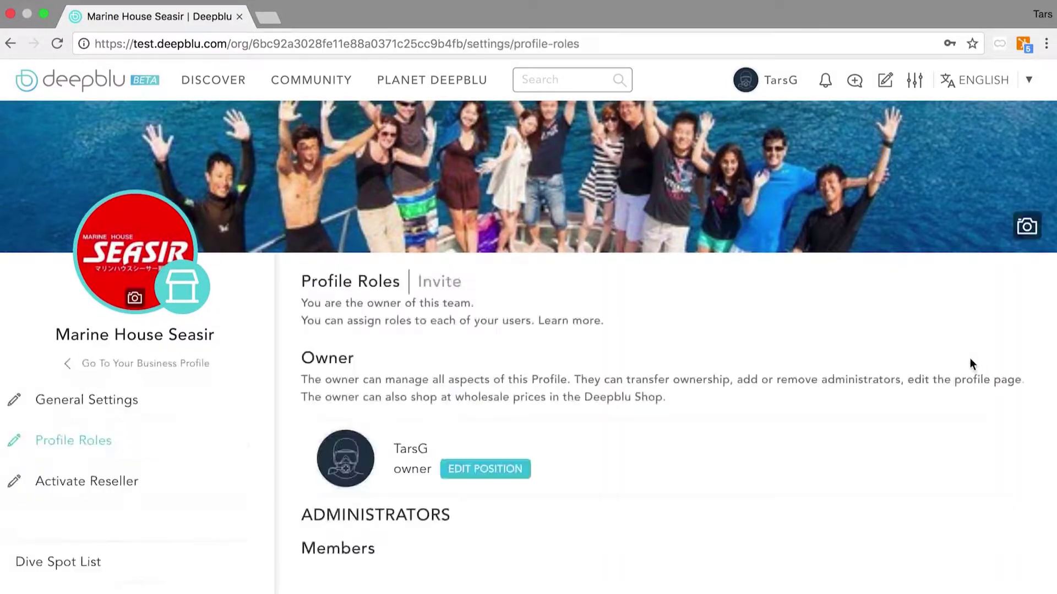
pyautogui.scroll(-1, 651, 515)
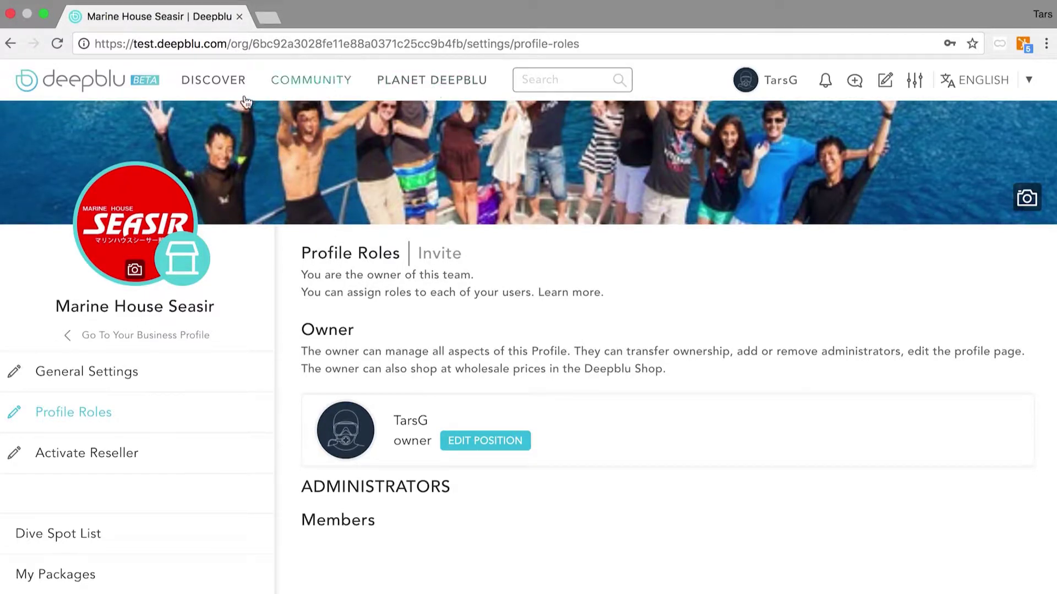
# Step: Send a buddy request to the first Discover post's author, then visit your own profile
pyautogui.click(92, 86)
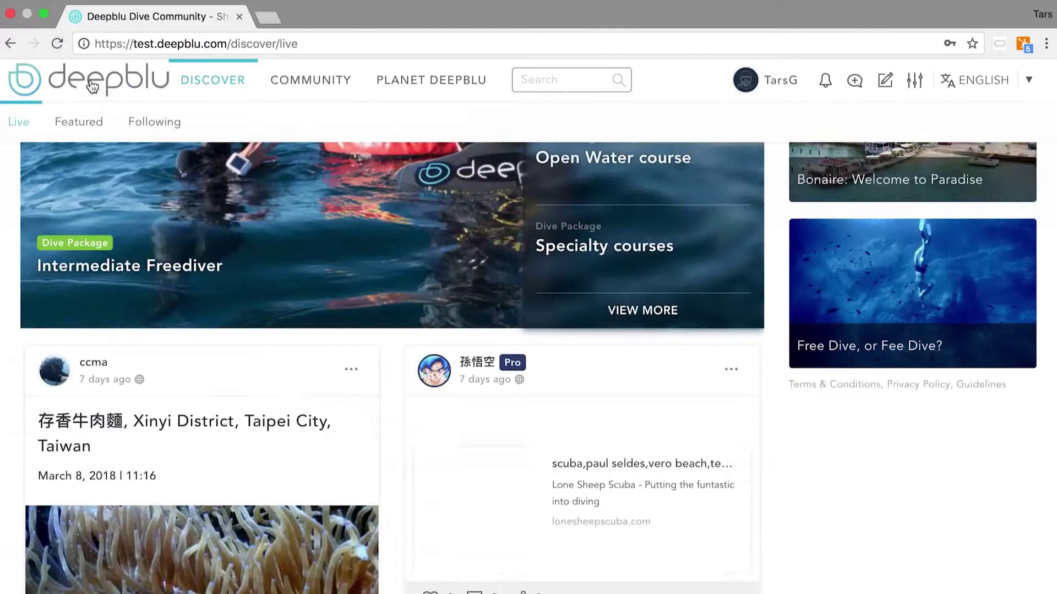
pyautogui.click(97, 369)
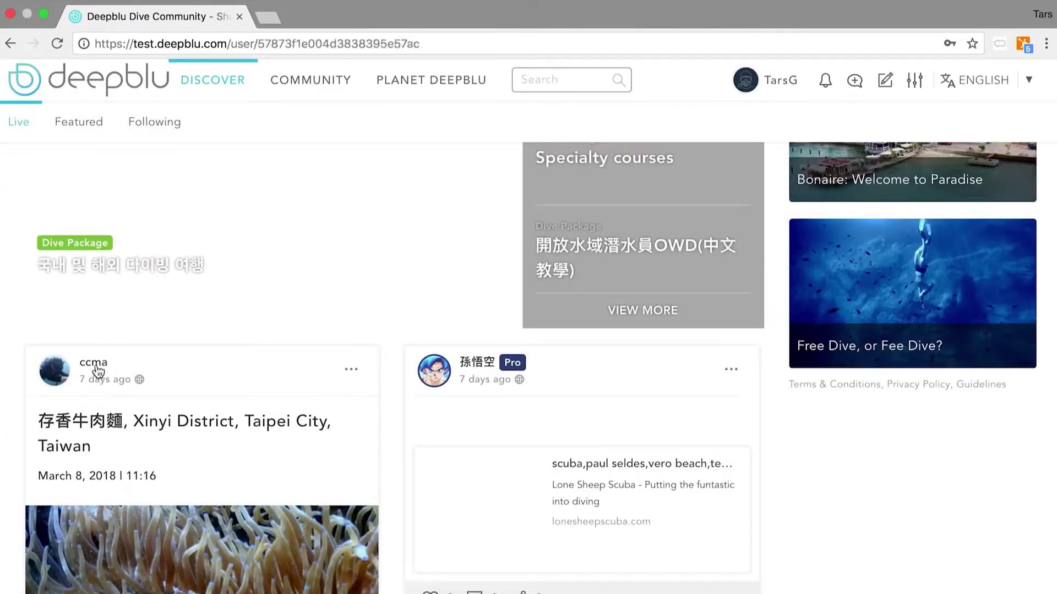
pyautogui.click(78, 562)
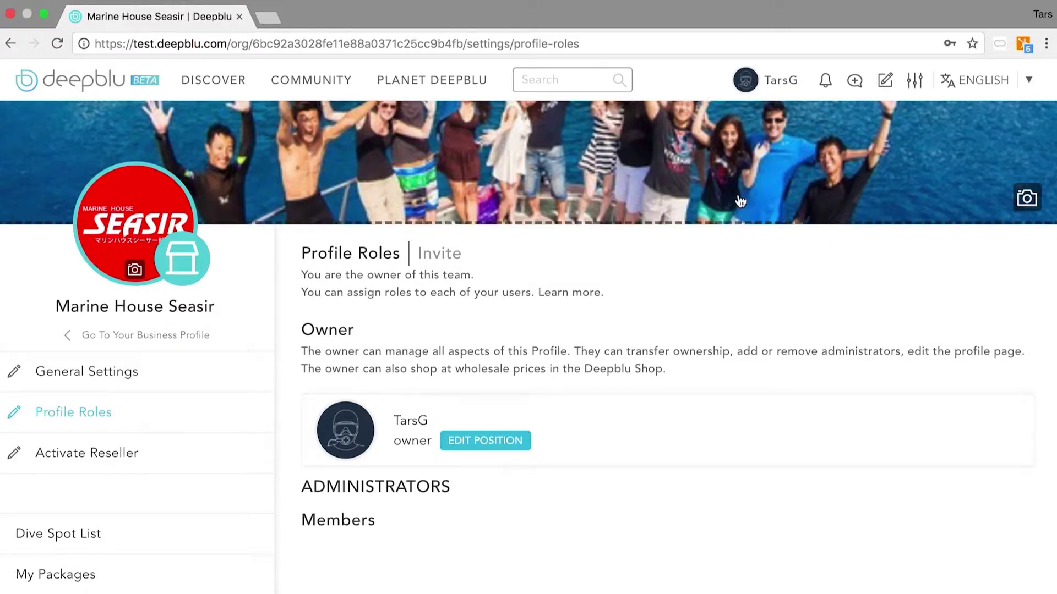
pyautogui.click(782, 80)
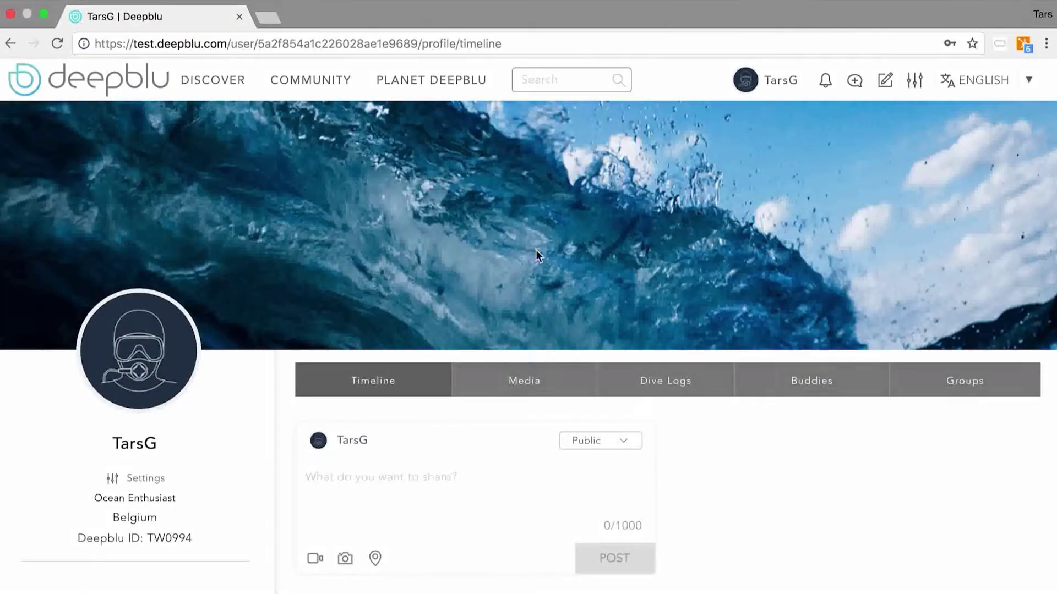
pyautogui.click(806, 381)
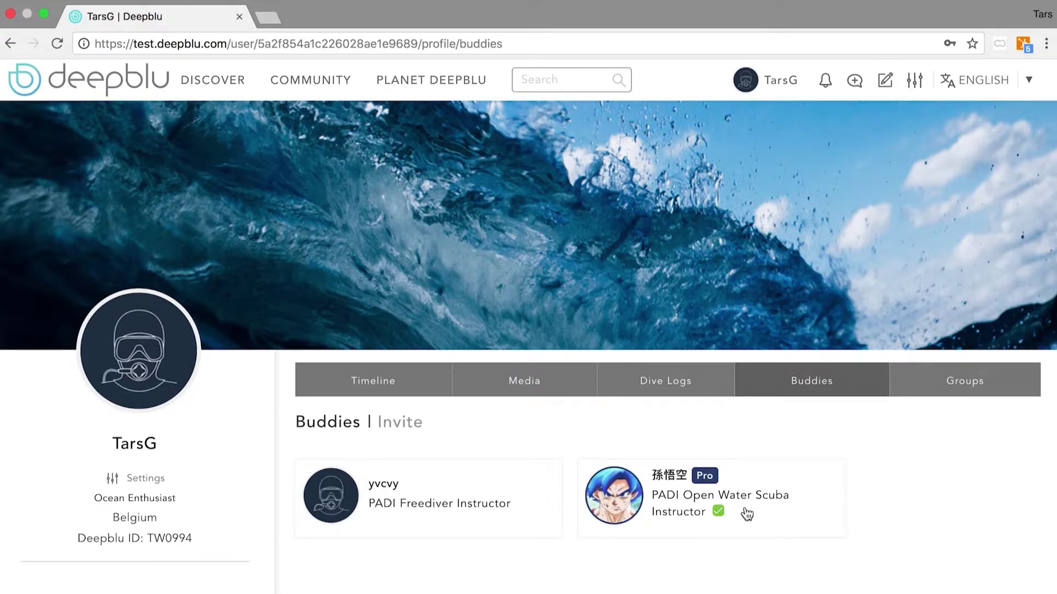
pyautogui.click(1029, 81)
pyautogui.click(985, 116)
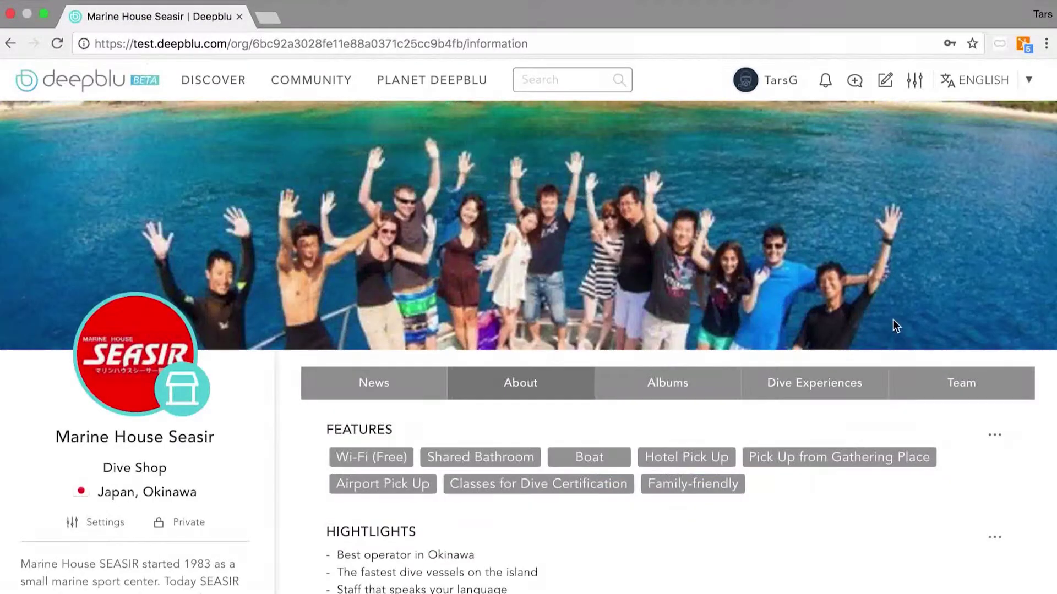
pyautogui.click(968, 384)
pyautogui.click(1019, 435)
pyautogui.click(973, 456)
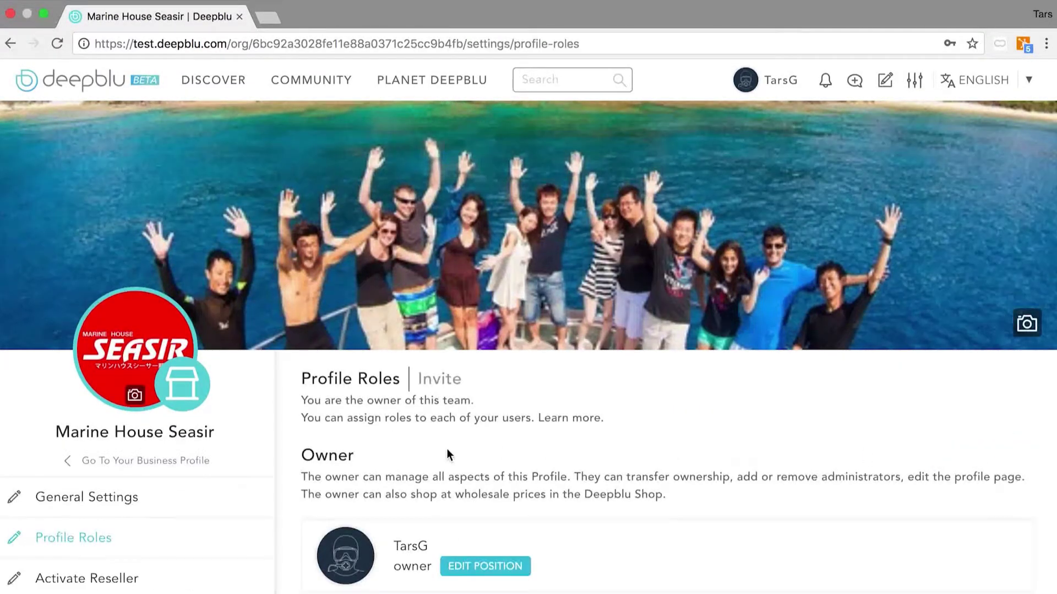
# Step: Invite the freediver instructor and open water instructor buddies to the Marine House Seasir team
pyautogui.scroll(-2, 447, 455)
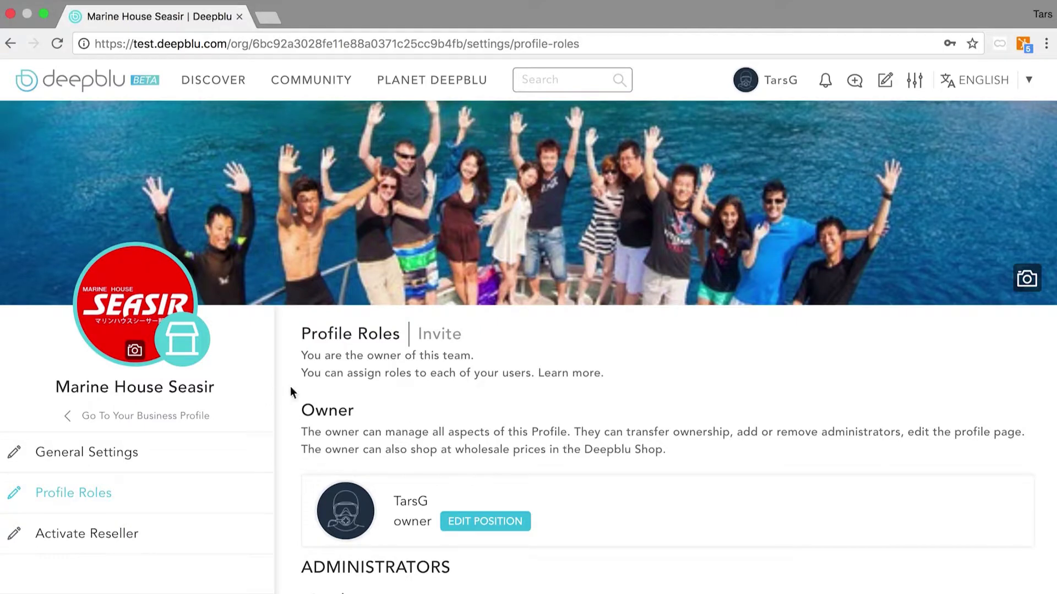
pyautogui.click(447, 337)
pyautogui.click(824, 378)
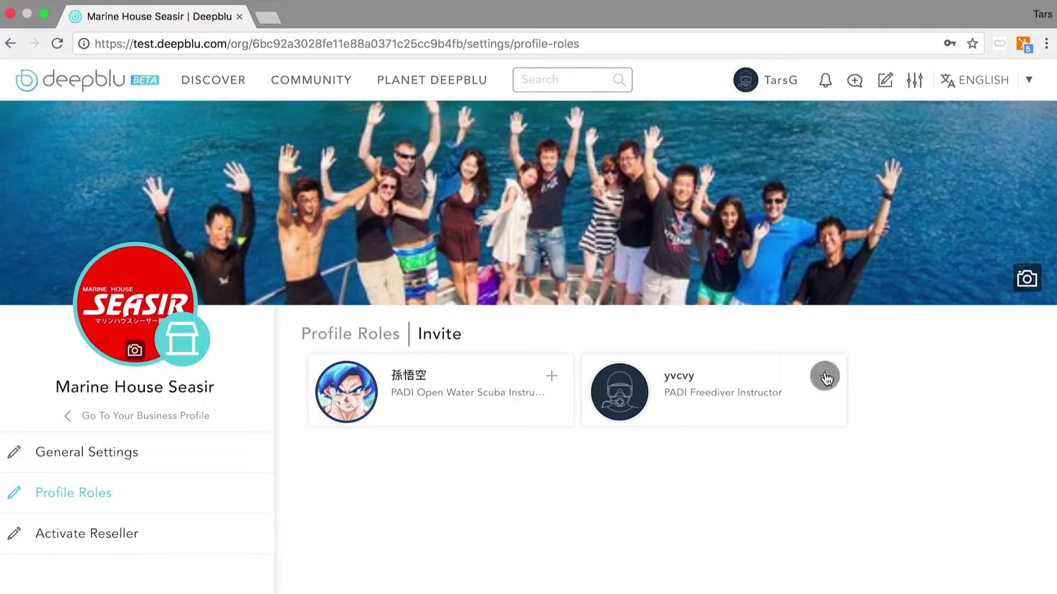
pyautogui.click(553, 378)
pyautogui.click(368, 334)
pyautogui.scroll(-2, 266, 527)
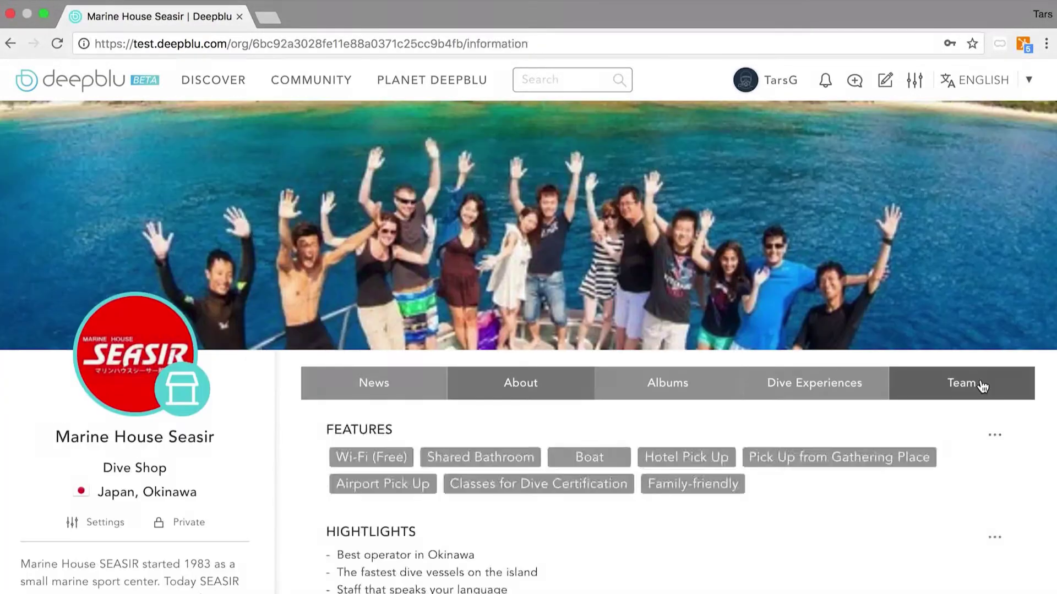
pyautogui.click(980, 391)
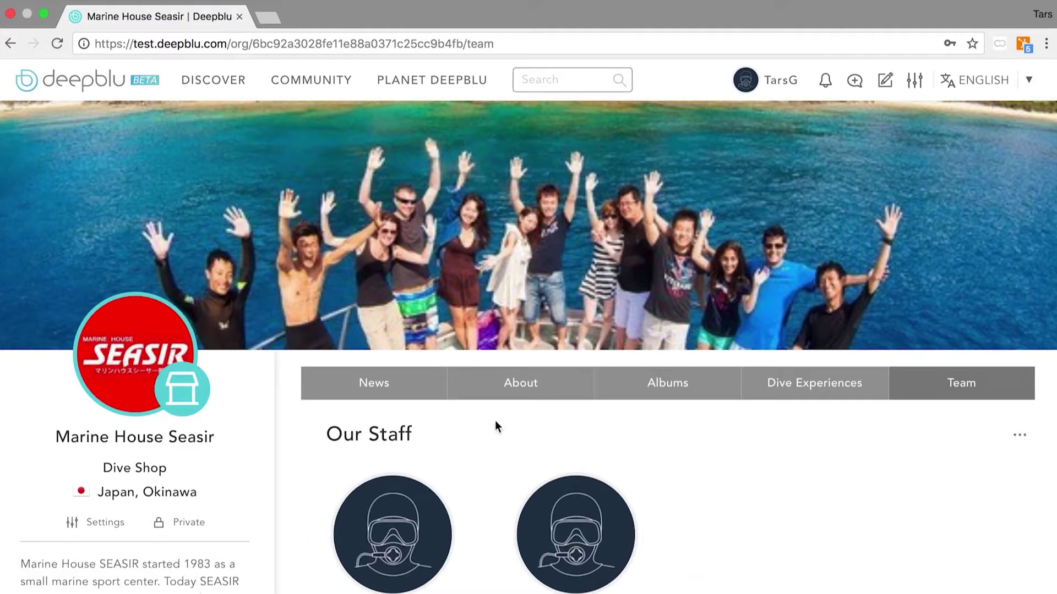
# Step: Reopen Profile Roles from the Our Staff Edit option to see the new member
pyautogui.click(1019, 436)
pyautogui.click(967, 464)
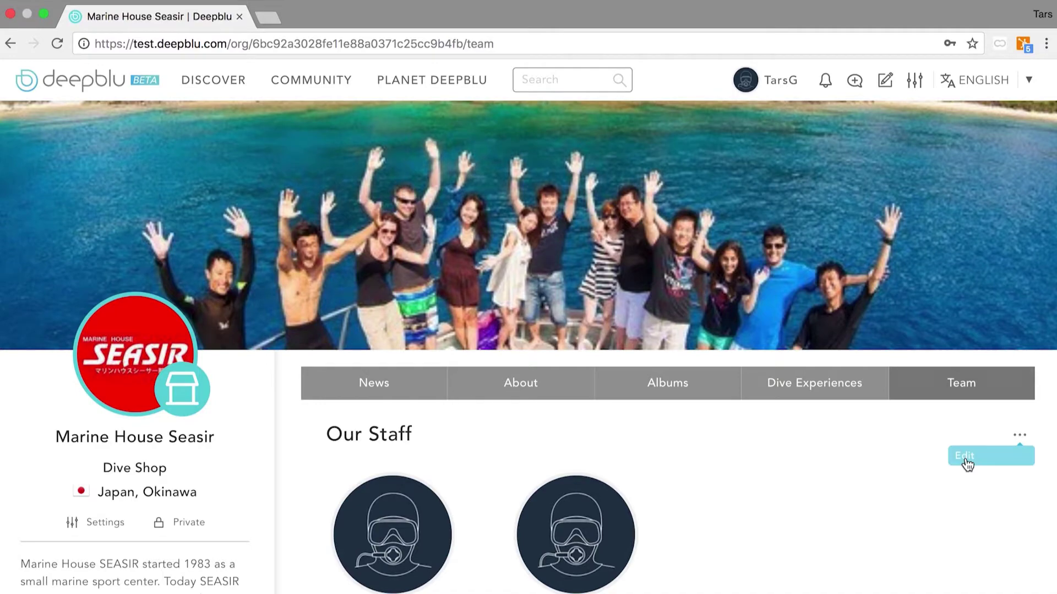
pyautogui.scroll(-3, 488, 421)
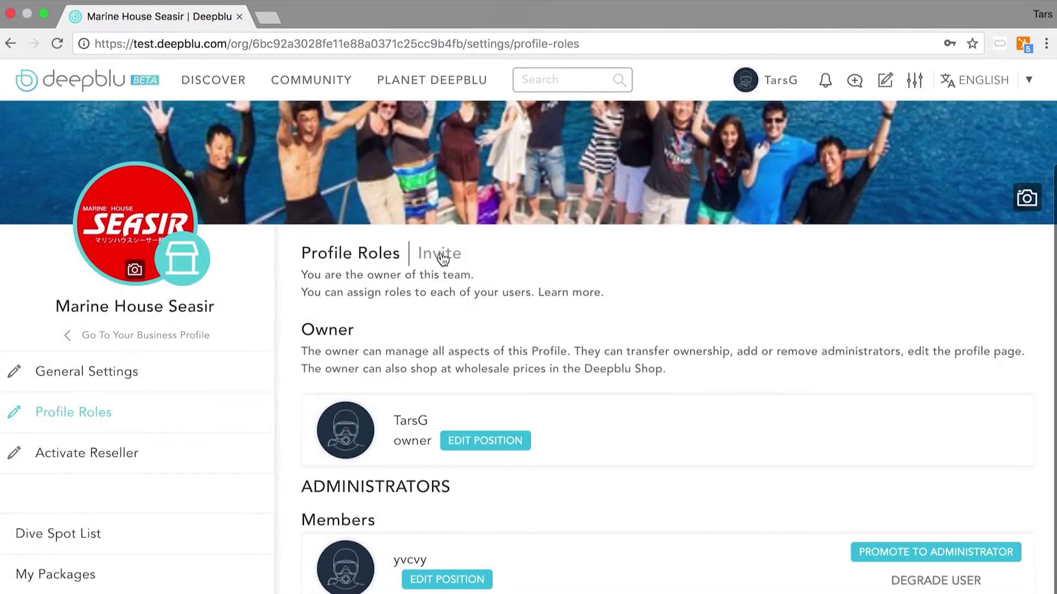
pyautogui.click(443, 257)
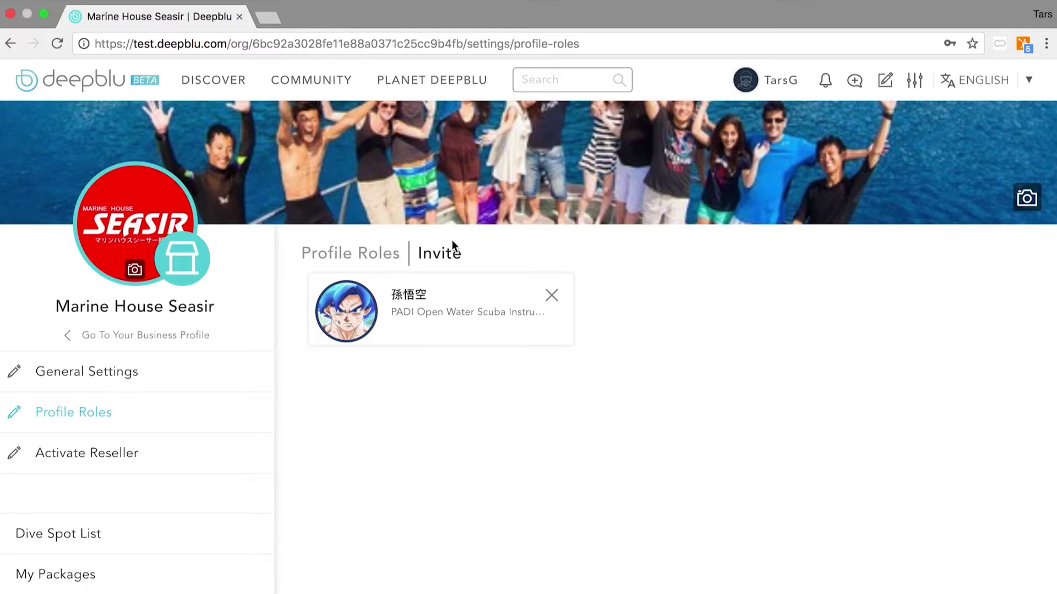
pyautogui.click(364, 256)
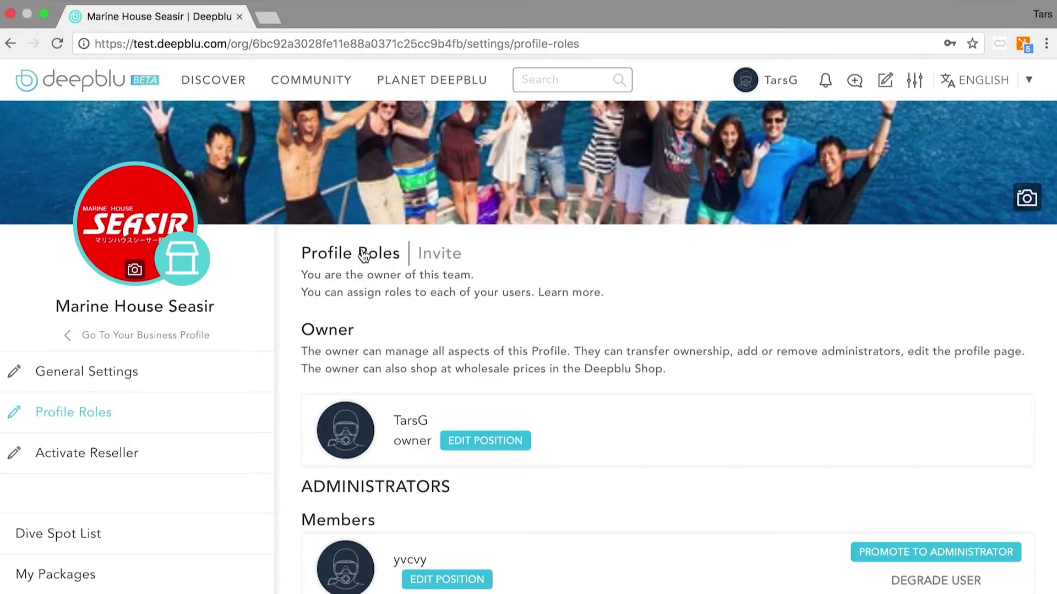
pyautogui.click(443, 257)
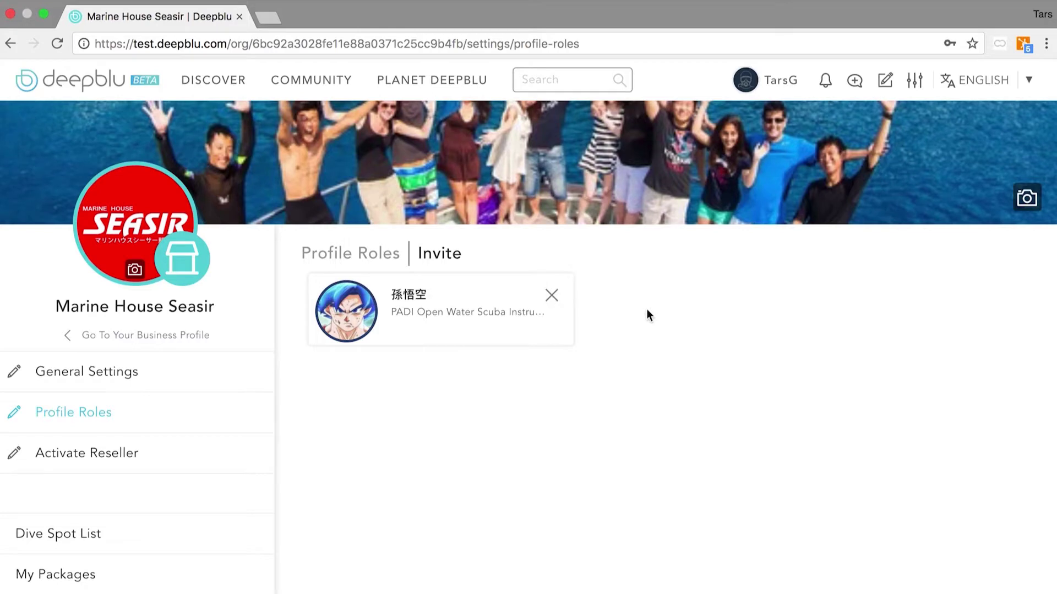
pyautogui.click(361, 261)
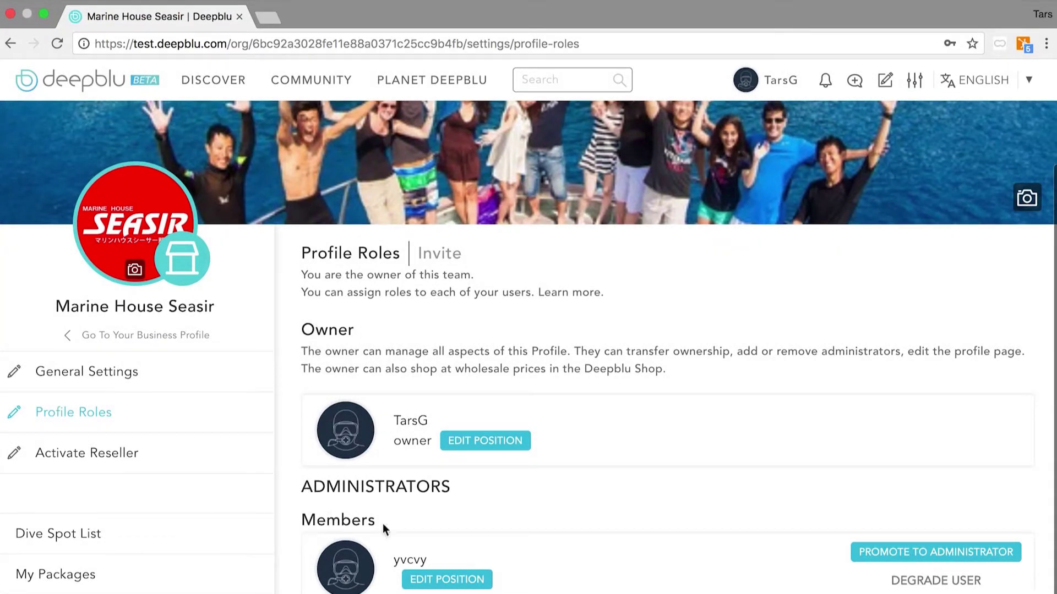
# Step: Promote the member to administrator, and cancel a demotion so administrator rights stay
pyautogui.click(890, 553)
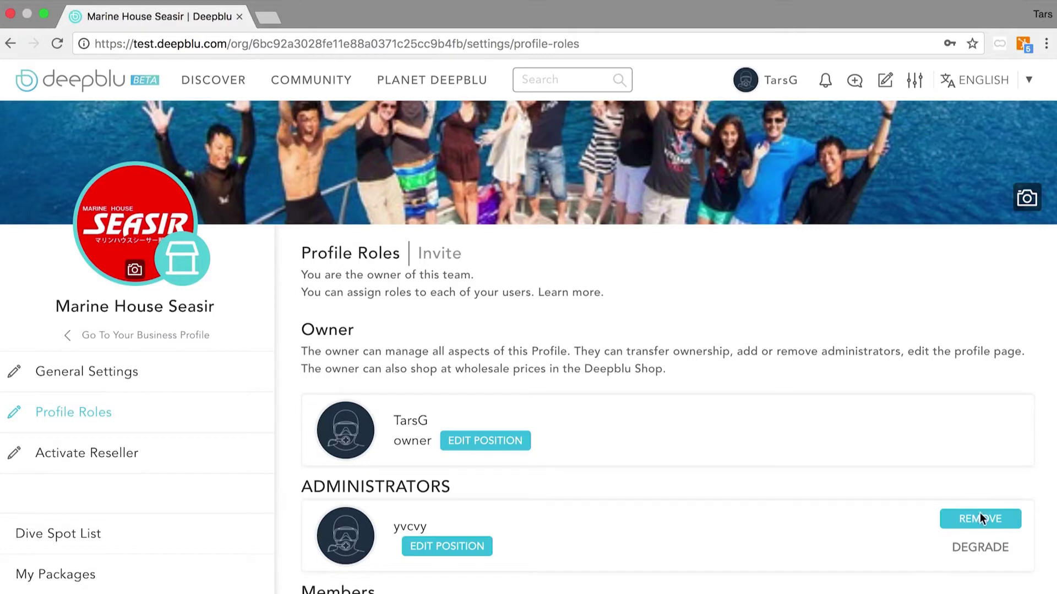
pyautogui.click(978, 550)
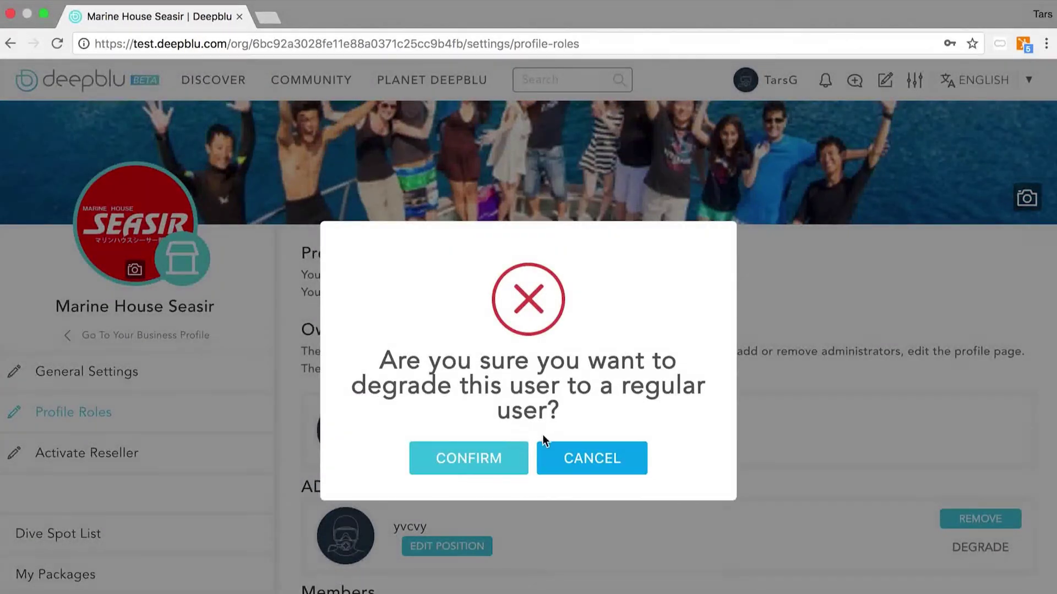
pyautogui.click(607, 463)
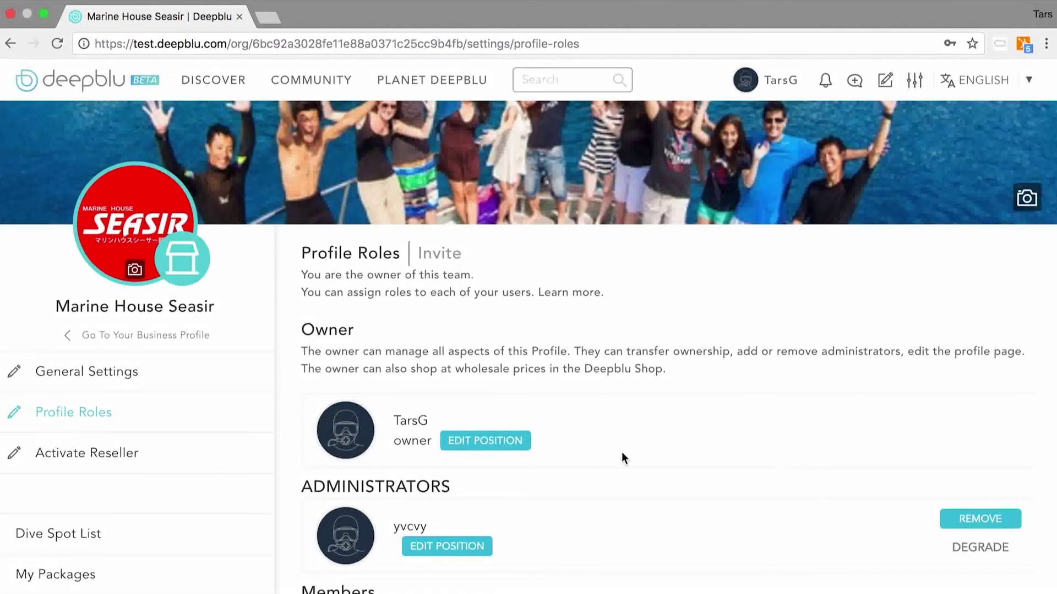